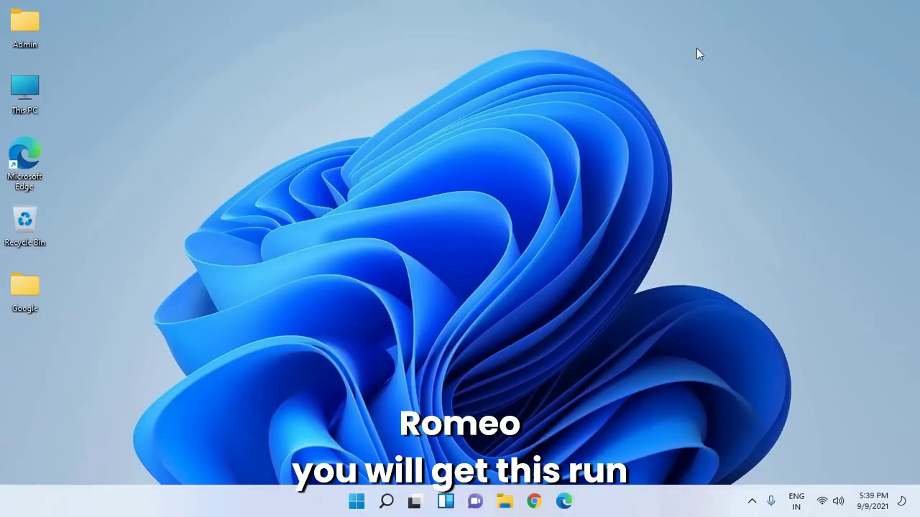
Open the Windows Prefetch folder by running the prefetch command
{"action": "key", "text": "super+r"}
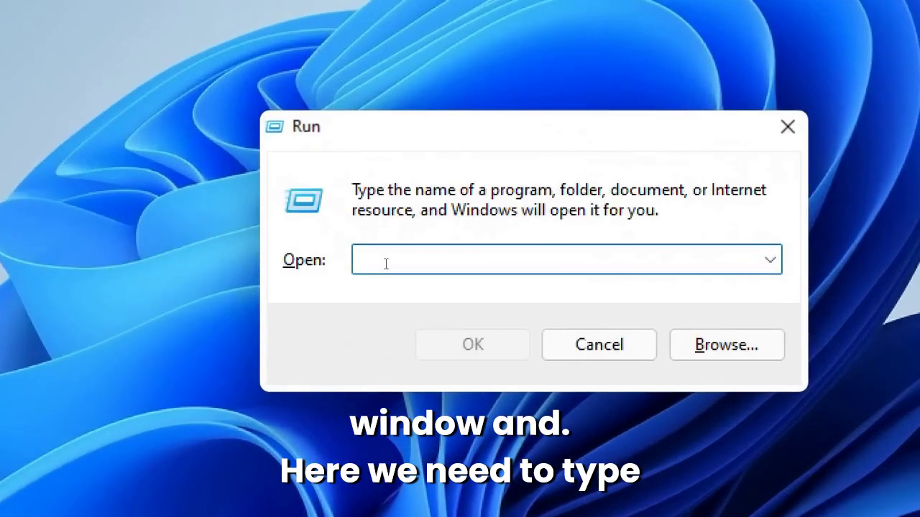
{"action": "type", "text": "prefetch"}
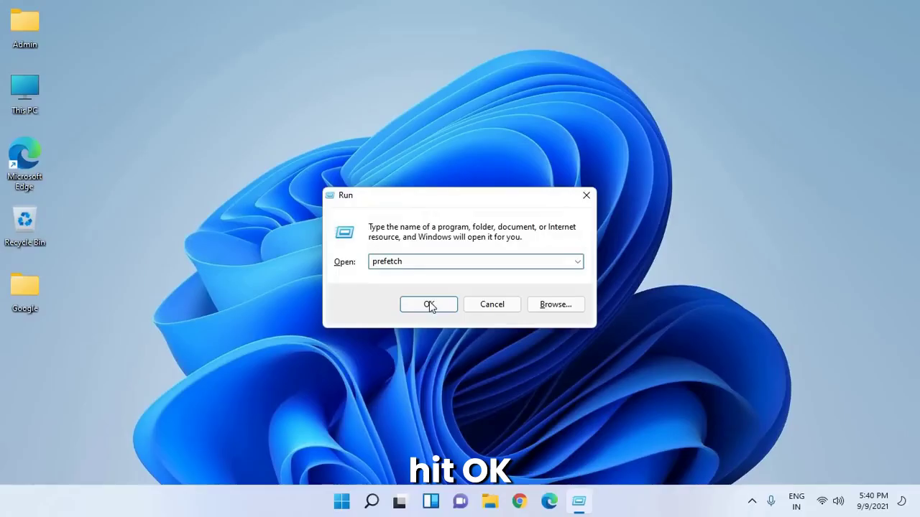
{"action": "left_click", "coordinate": [472, 345]}
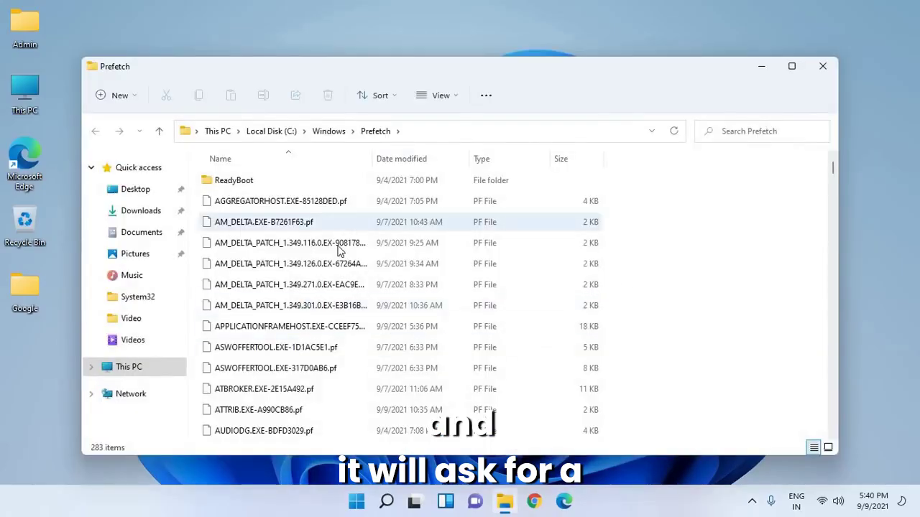
Permanently delete everything in the Prefetch folder, including the ReadyBoot folder, and close the folder window
{"action": "left_click", "coordinate": [285, 246]}
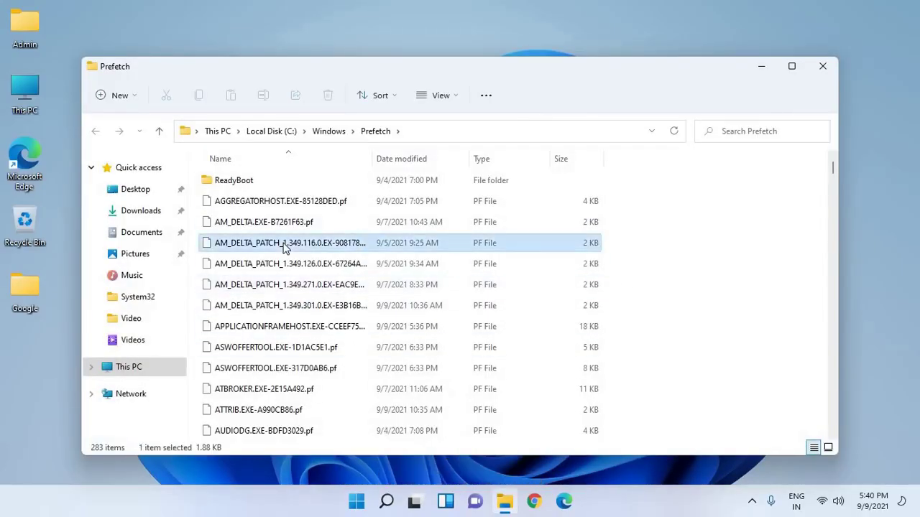
{"action": "left_click", "coordinate": [307, 206]}
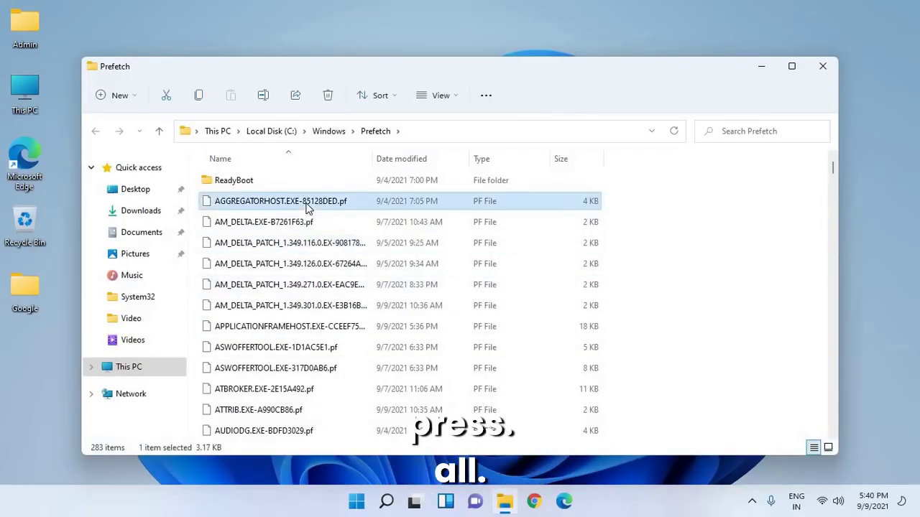
{"action": "key", "text": "ctrl+a"}
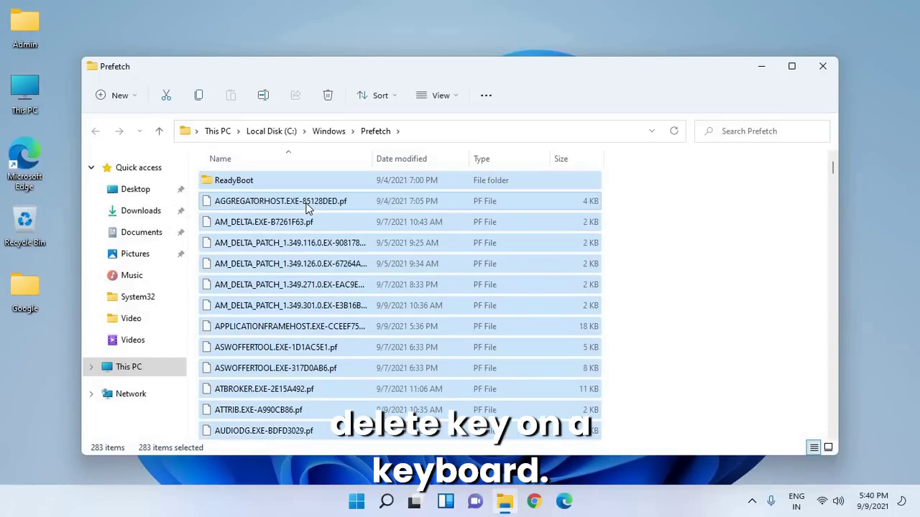
{"action": "key", "text": "shift+Delete"}
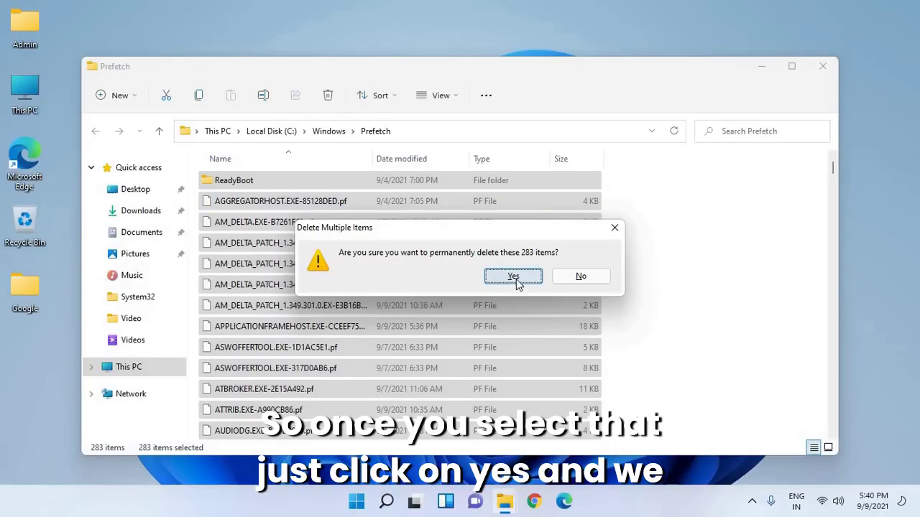
{"action": "left_click", "coordinate": [514, 277]}
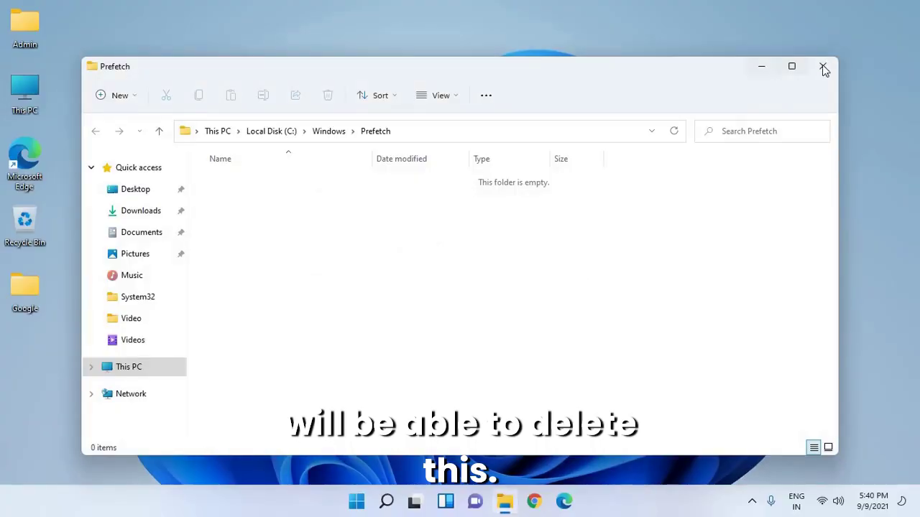
{"action": "left_click", "coordinate": [823, 67]}
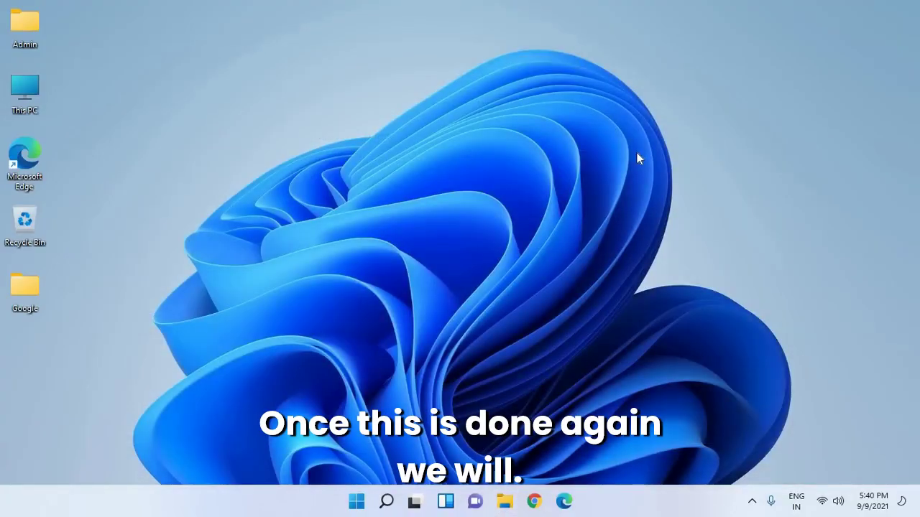
Open the Windows Temp folder by running the temp command
{"action": "key", "text": "super+r"}
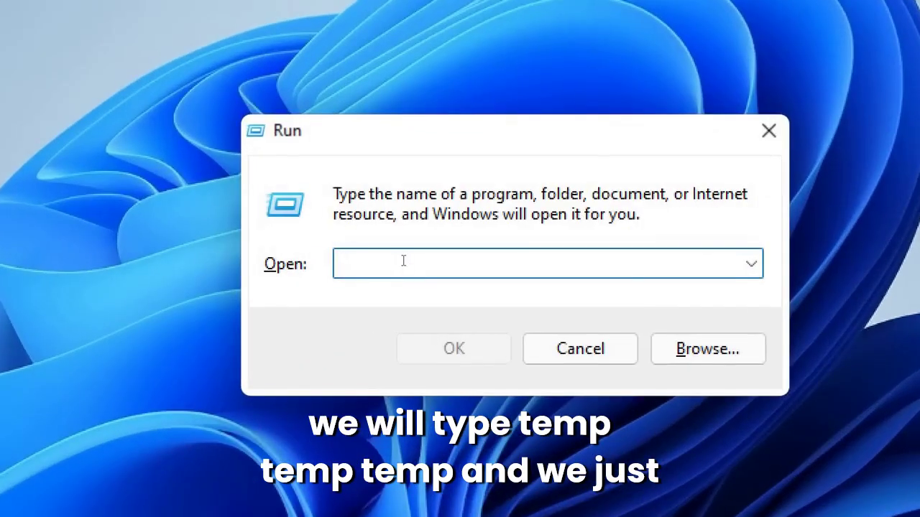
{"action": "type", "text": "temp"}
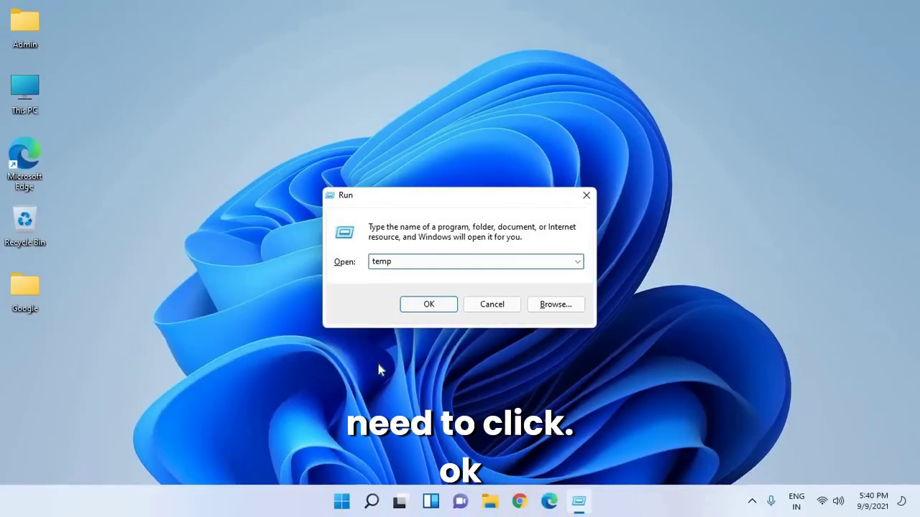
{"action": "left_click", "coordinate": [429, 304]}
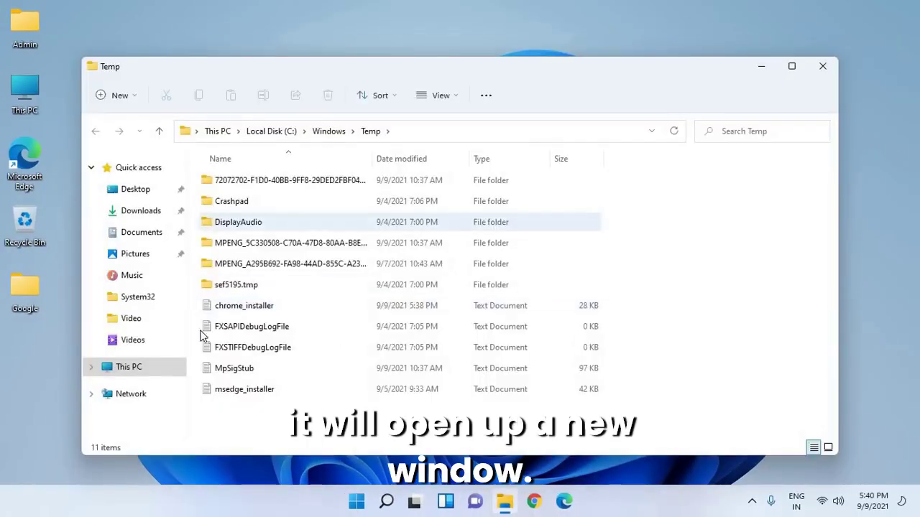
Permanently delete all files and folders in the Windows Temp folder and close its window
{"action": "left_click", "coordinate": [263, 285]}
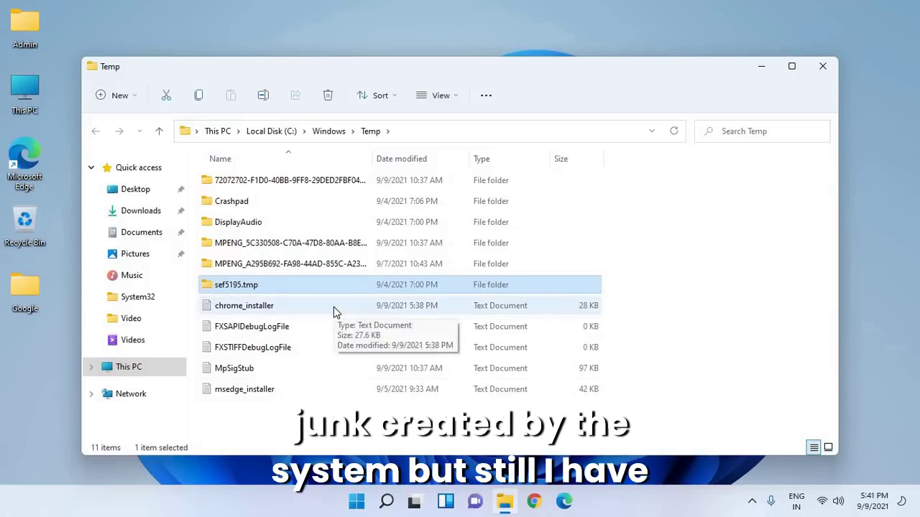
{"action": "left_click", "coordinate": [249, 227]}
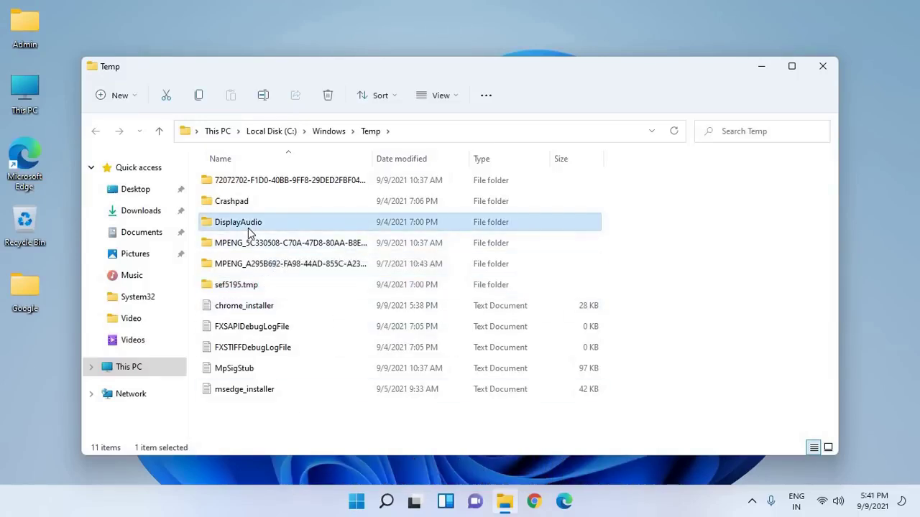
{"action": "key", "text": "ctrl+a"}
{"action": "key", "text": "shift+Delete"}
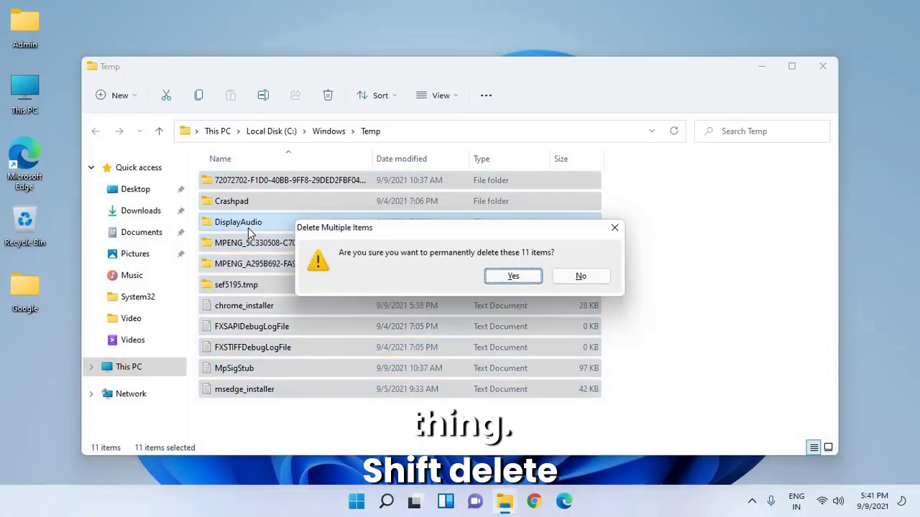
{"action": "key", "text": "Return"}
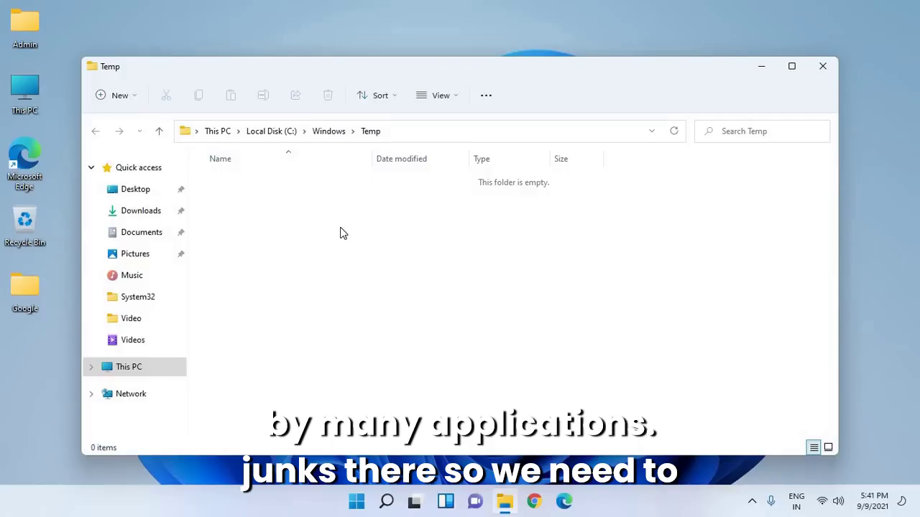
{"action": "left_click", "coordinate": [830, 71]}
Open the user profile's local Temp folder by running %temp%
{"action": "key", "text": "super+r"}
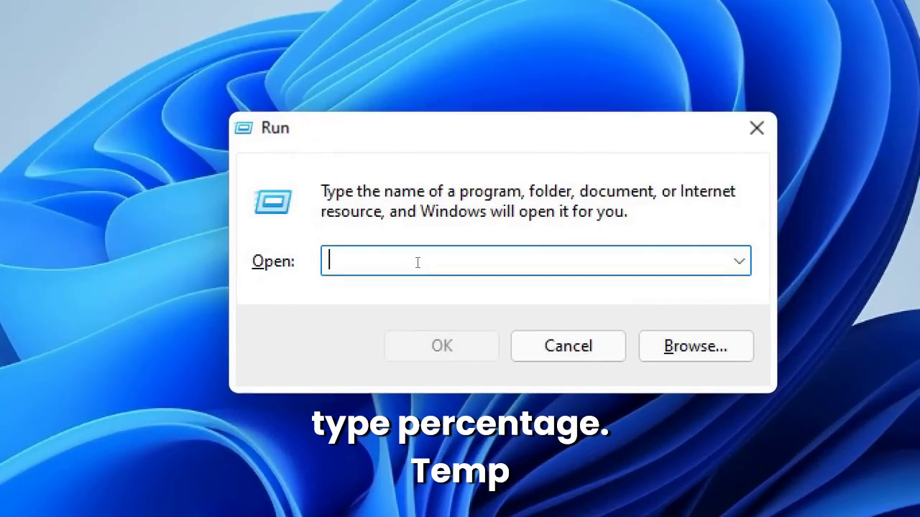
{"action": "type", "text": "%temp"}
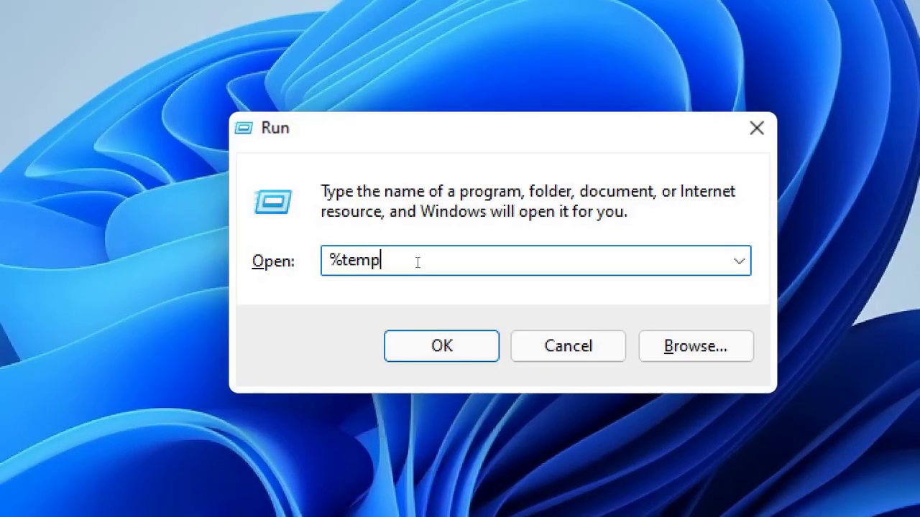
{"action": "type", "text": "%"}
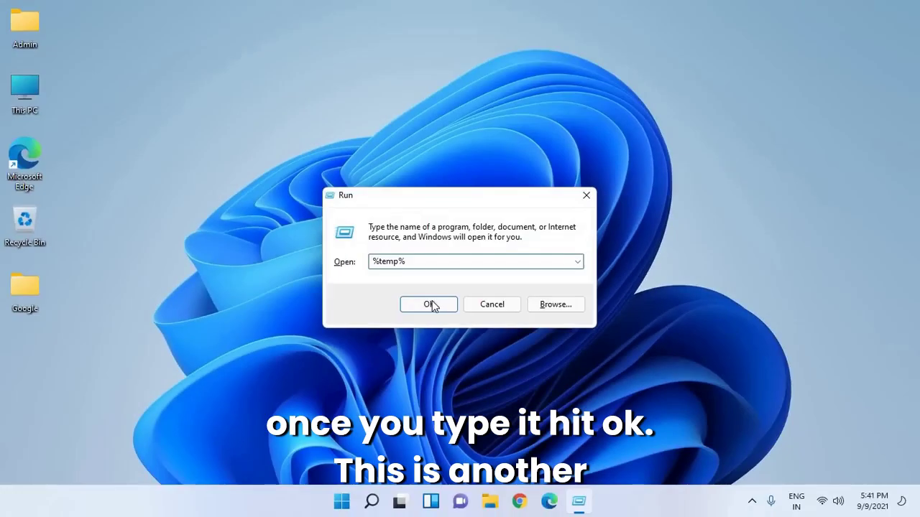
{"action": "left_click", "coordinate": [441, 347]}
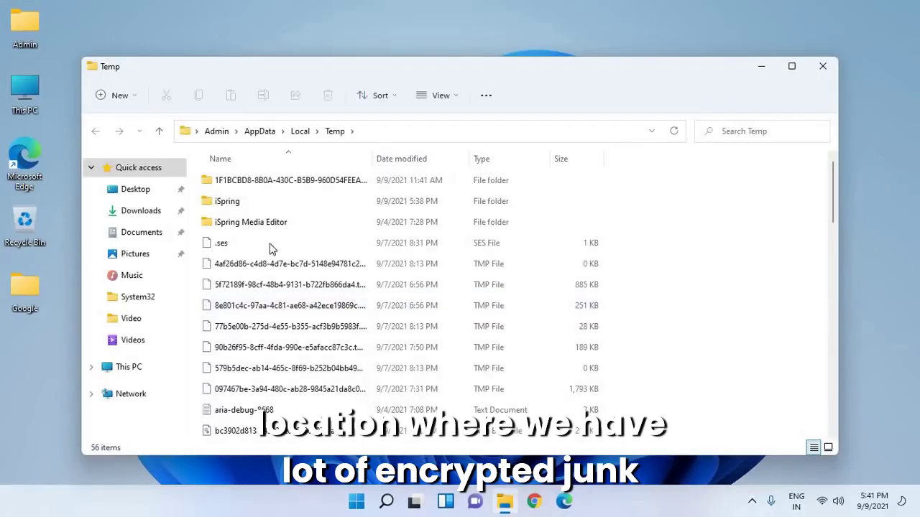
Look through the junk files in the user's local Temp folder and permanently delete all of them
{"action": "left_click", "coordinate": [287, 186]}
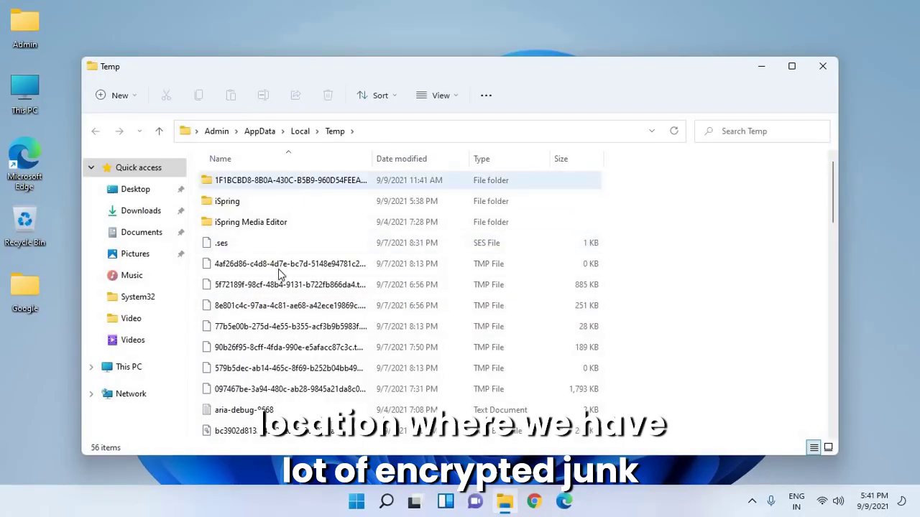
{"action": "left_click", "coordinate": [287, 348]}
{"action": "scroll", "coordinate": [299, 352], "scroll_direction": "down", "scroll_amount": 4}
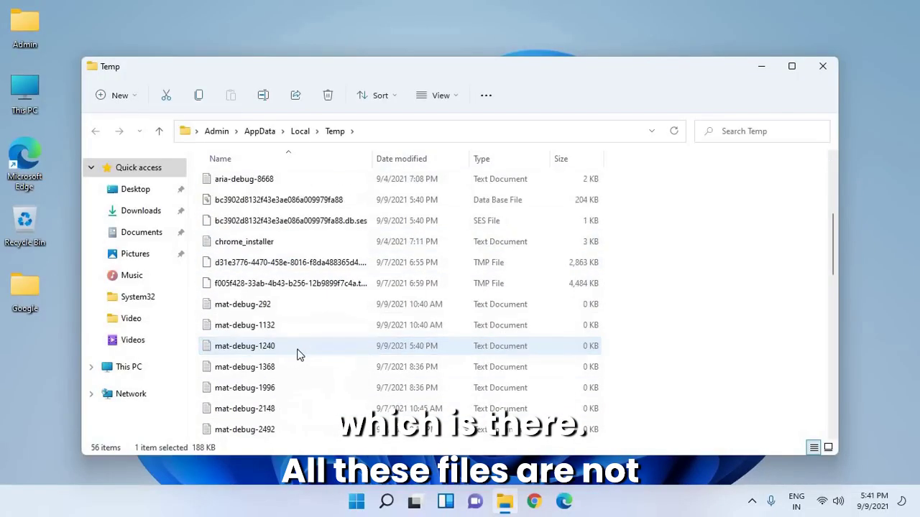
{"action": "scroll", "coordinate": [299, 355], "scroll_direction": "down", "scroll_amount": 4}
{"action": "scroll", "coordinate": [299, 355], "scroll_direction": "up", "scroll_amount": 8}
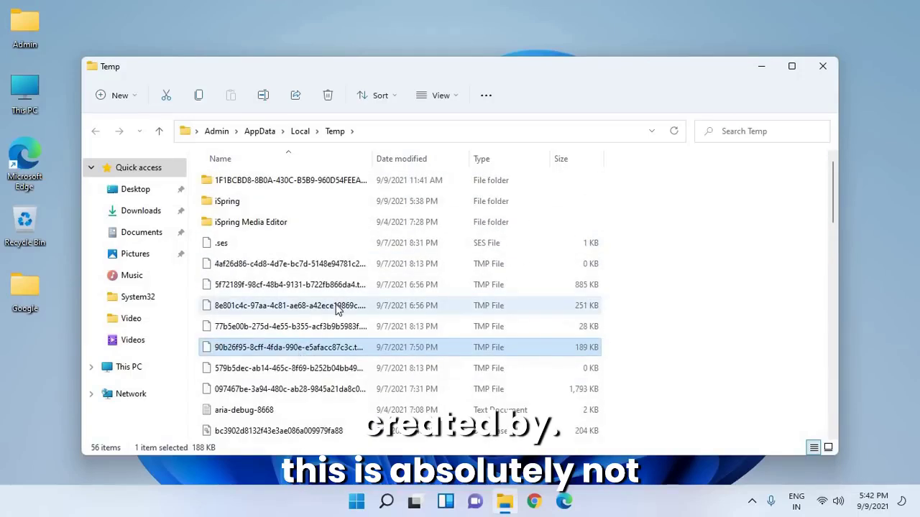
{"action": "left_click", "coordinate": [336, 306]}
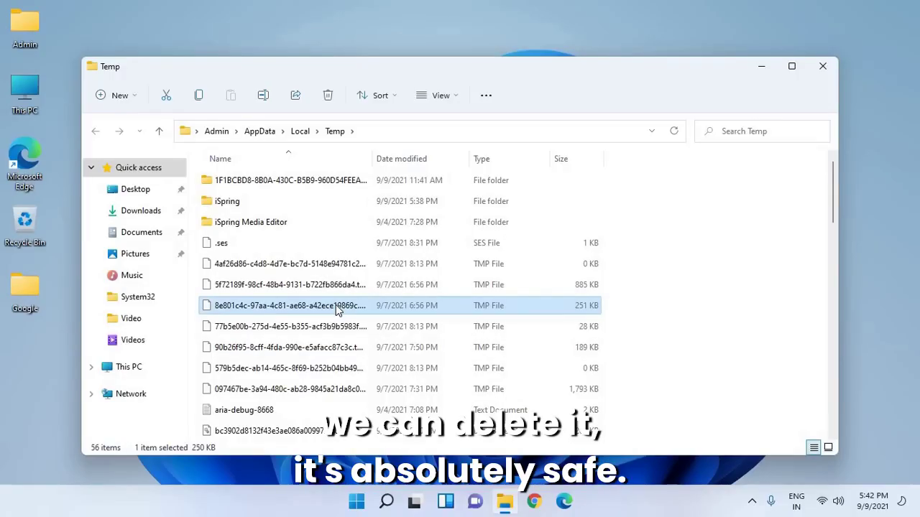
{"action": "left_click", "coordinate": [267, 227]}
{"action": "key", "text": "ctrl+a"}
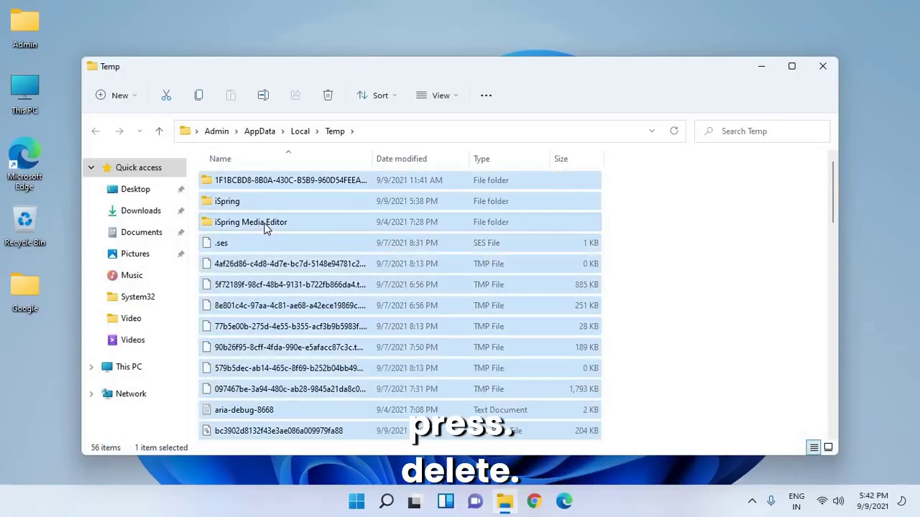
{"action": "key", "text": "shift+Delete"}
{"action": "key", "text": "Return"}
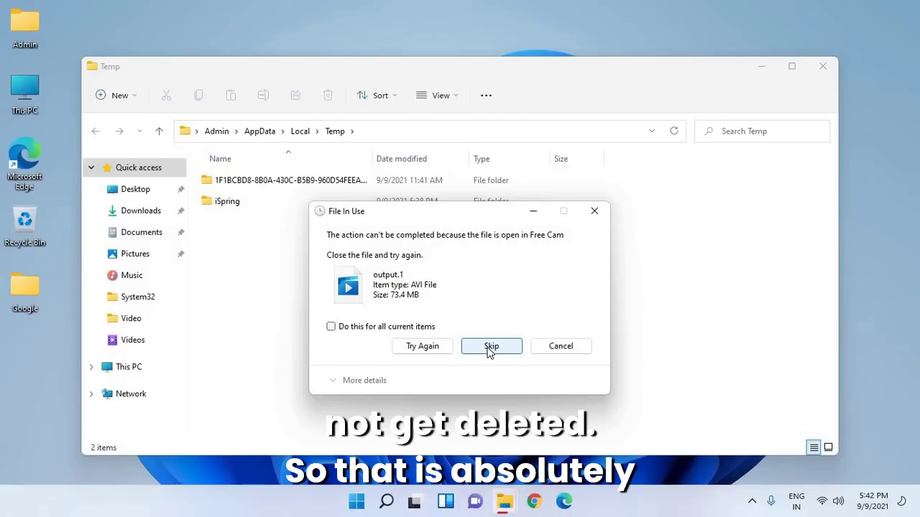
Skip the files that are in use during the deletion and close the Temp folder window
{"action": "left_click", "coordinate": [490, 349]}
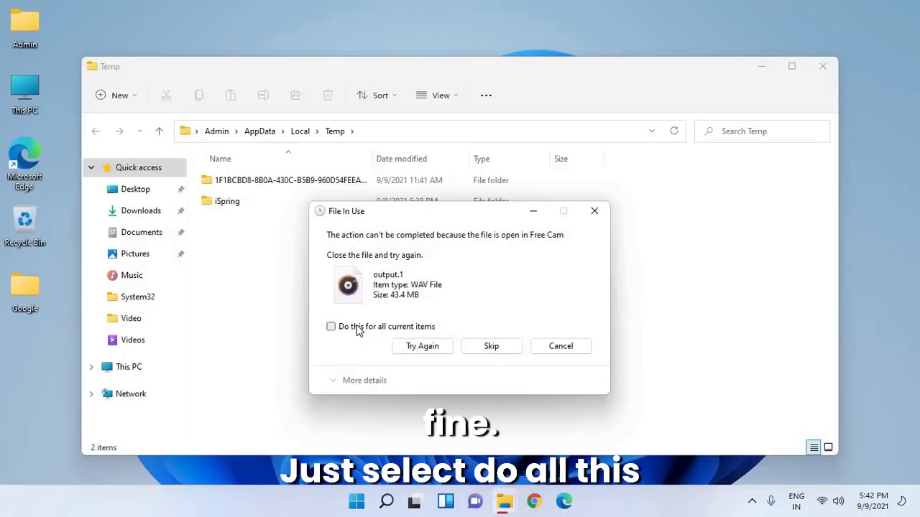
{"action": "left_click", "coordinate": [485, 344]}
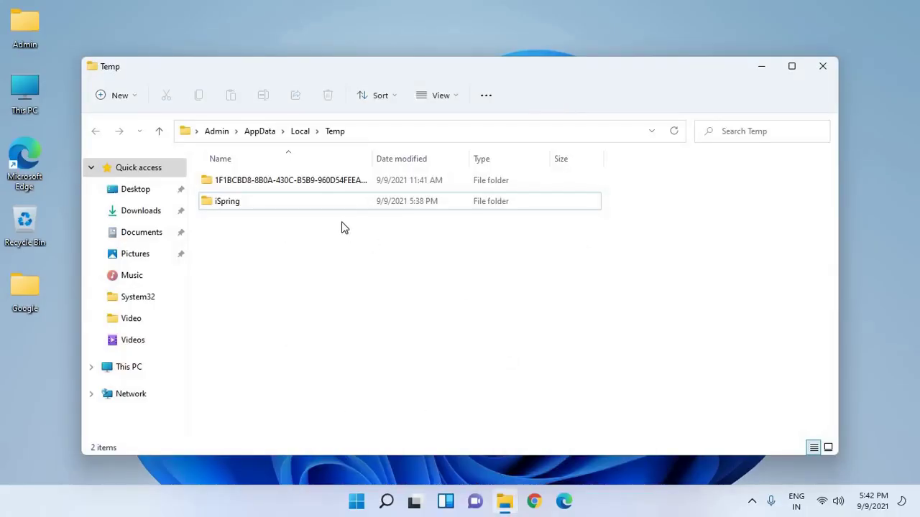
{"action": "key", "text": "alt+F4"}
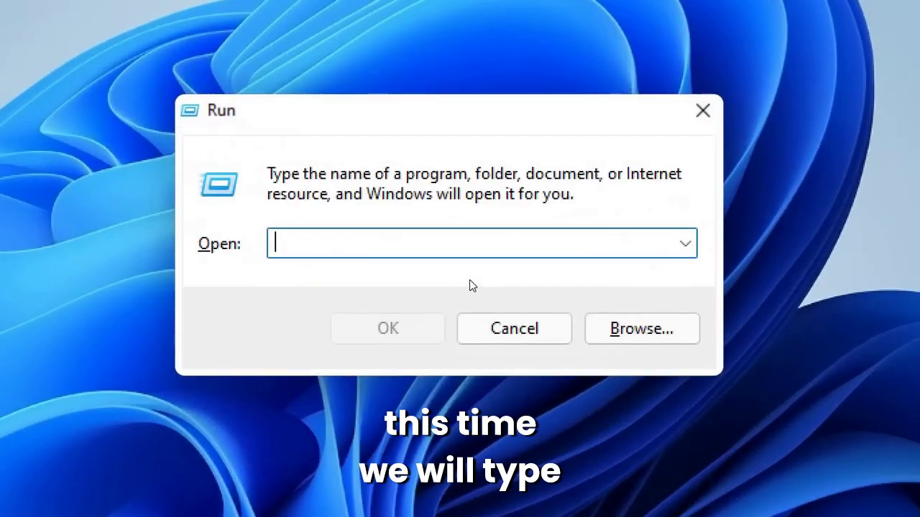
Launch the Disk Cleanup utility by running cleanmgr
{"action": "type", "text": "cleanm"}
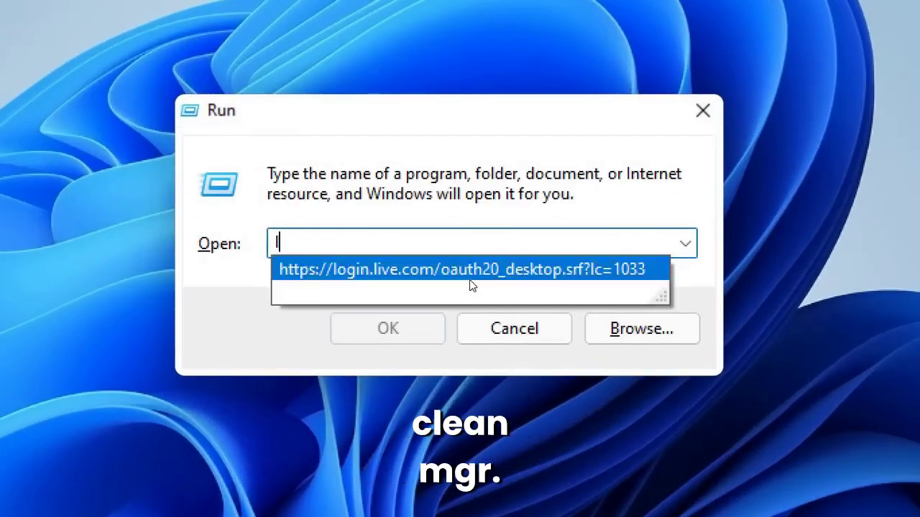
{"action": "type", "text": "gr"}
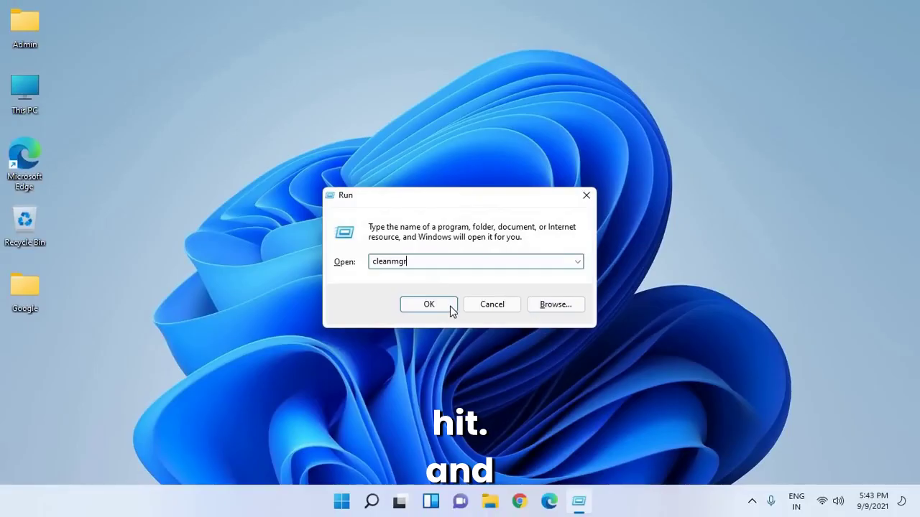
{"action": "left_click", "coordinate": [429, 333]}
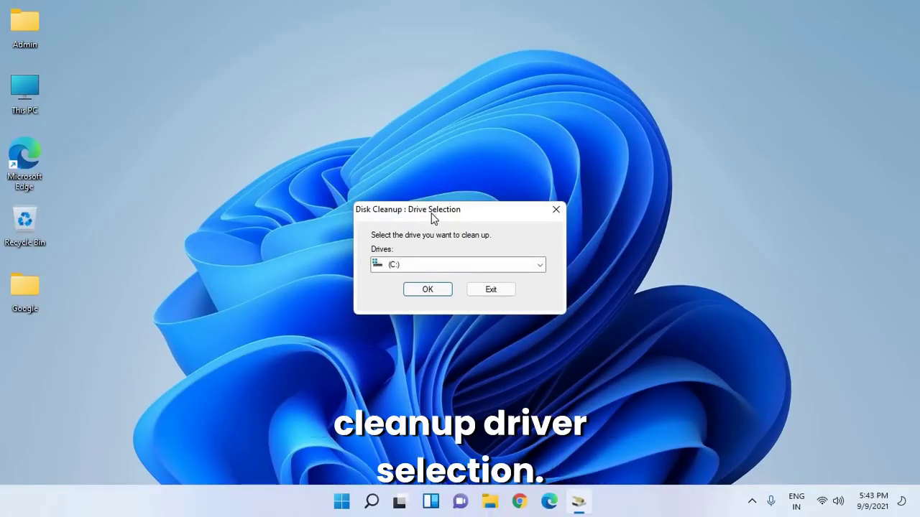
Check the available drives and choose drive C: for the cleanup
{"action": "left_click", "coordinate": [440, 265]}
{"action": "left_click", "coordinate": [442, 268]}
{"action": "left_click", "coordinate": [432, 265]}
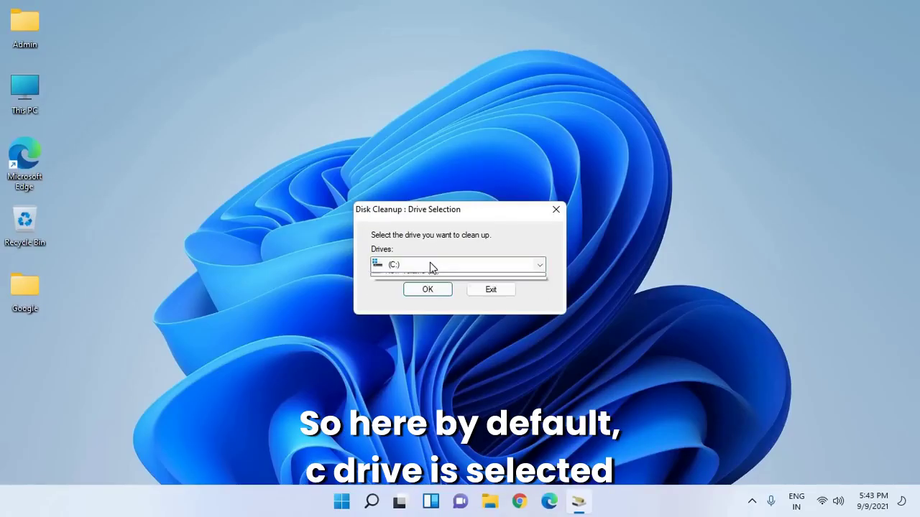
{"action": "left_click", "coordinate": [431, 265]}
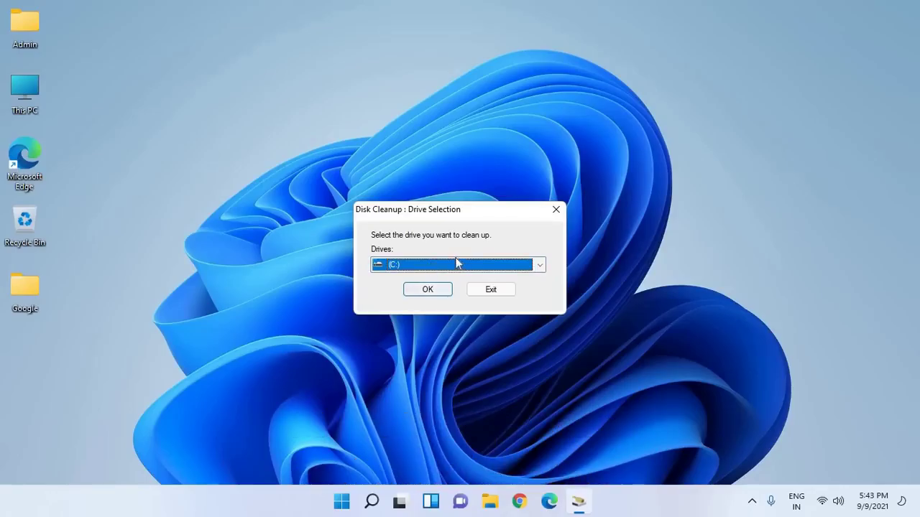
{"action": "left_click", "coordinate": [427, 289]}
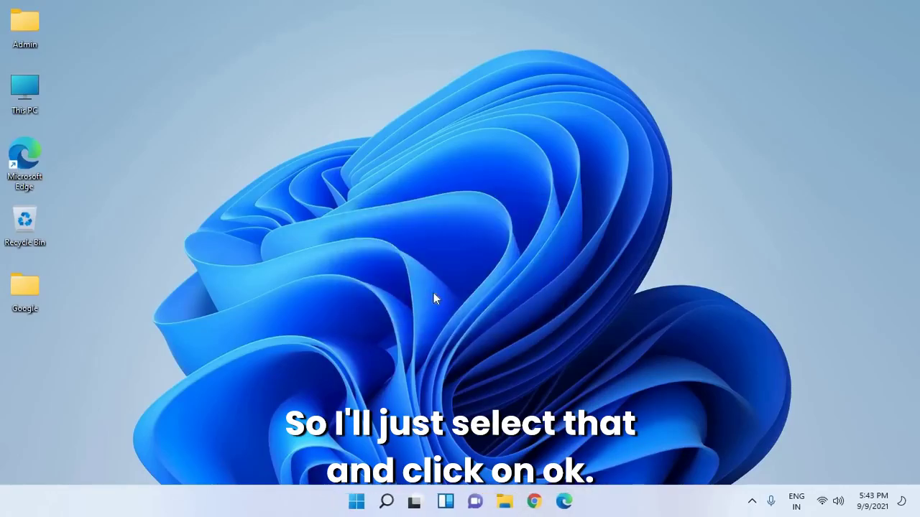
Mark all file categories for deletion, including Delivery Optimization Files, Recycle Bin and Temporary files, and start the cleanup of drive C:
{"action": "left_click", "coordinate": [356, 221]}
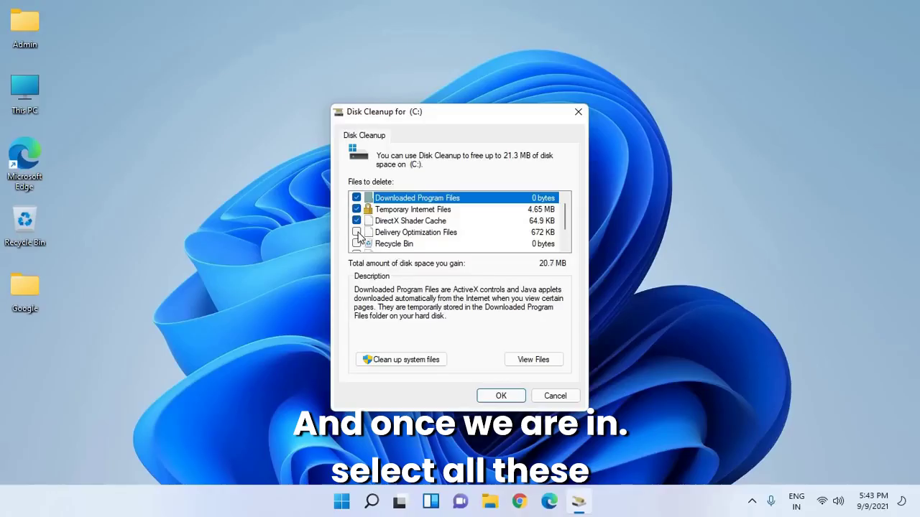
{"action": "left_click", "coordinate": [357, 232]}
{"action": "left_click", "coordinate": [357, 243]}
{"action": "scroll", "coordinate": [362, 244], "scroll_direction": "down", "scroll_amount": 1}
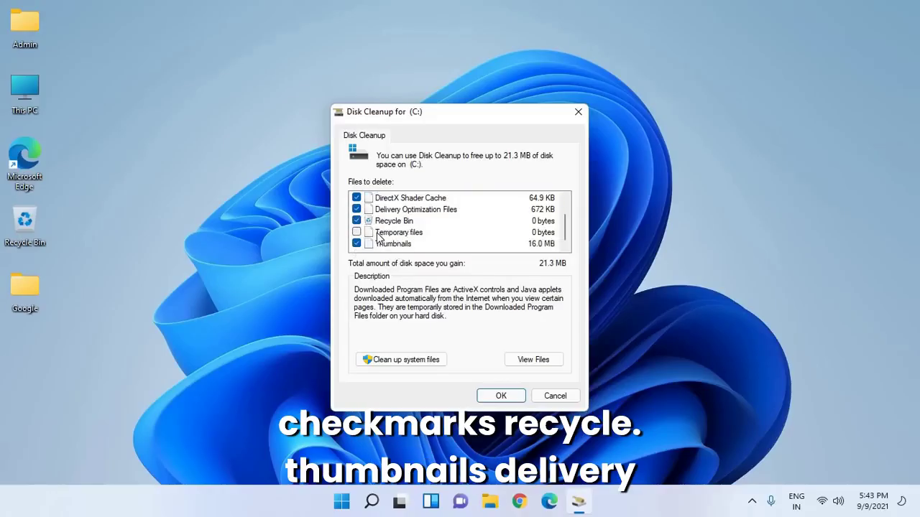
{"action": "left_click", "coordinate": [356, 232]}
{"action": "scroll", "coordinate": [413, 218], "scroll_direction": "up", "scroll_amount": 1}
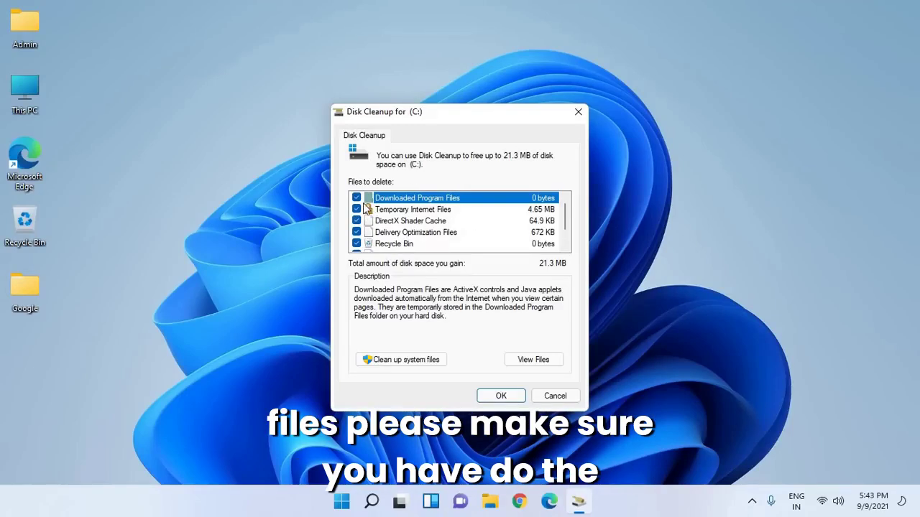
{"action": "scroll", "coordinate": [366, 208], "scroll_direction": "down", "scroll_amount": 1}
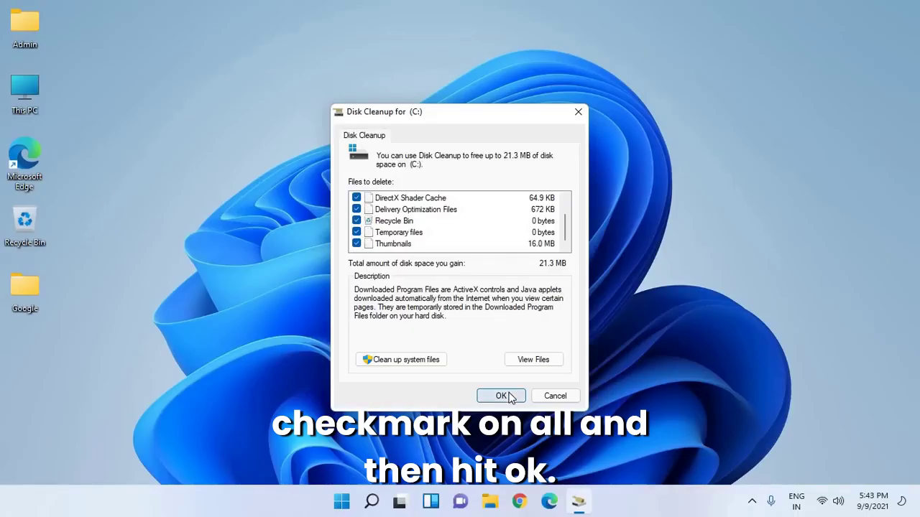
{"action": "left_click", "coordinate": [506, 397]}
{"action": "left_click", "coordinate": [476, 257]}
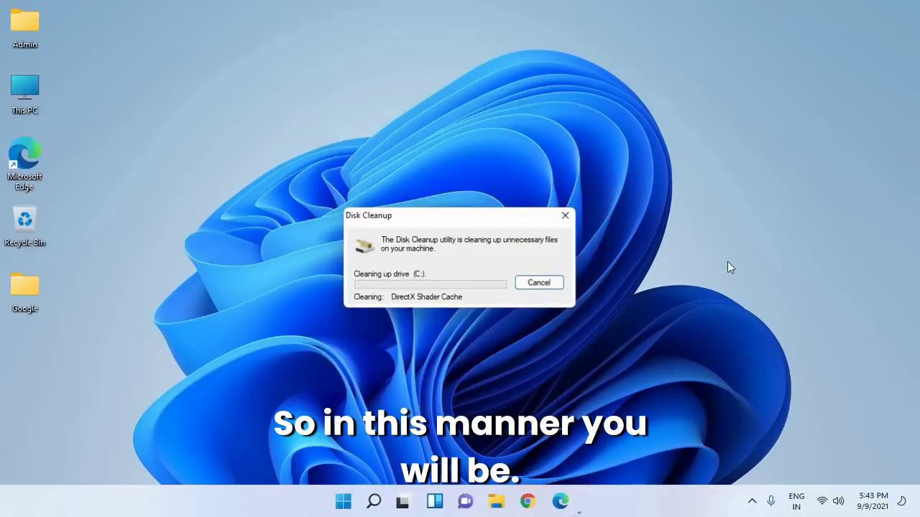